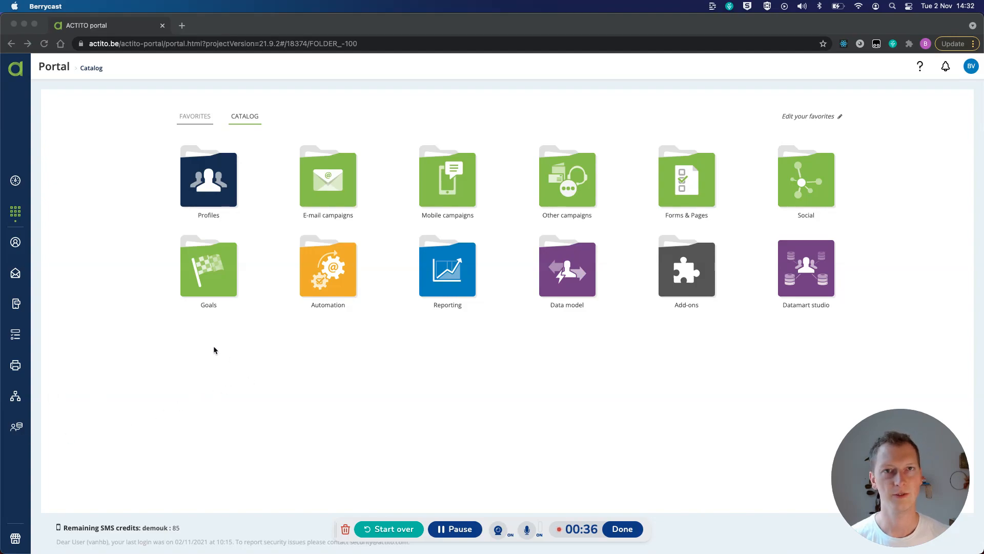
Step: Create a new scenario named onboarding using the ACTITO4Retail database and the demouk entity
{"action": "left_click", "coordinate": [16, 399]}
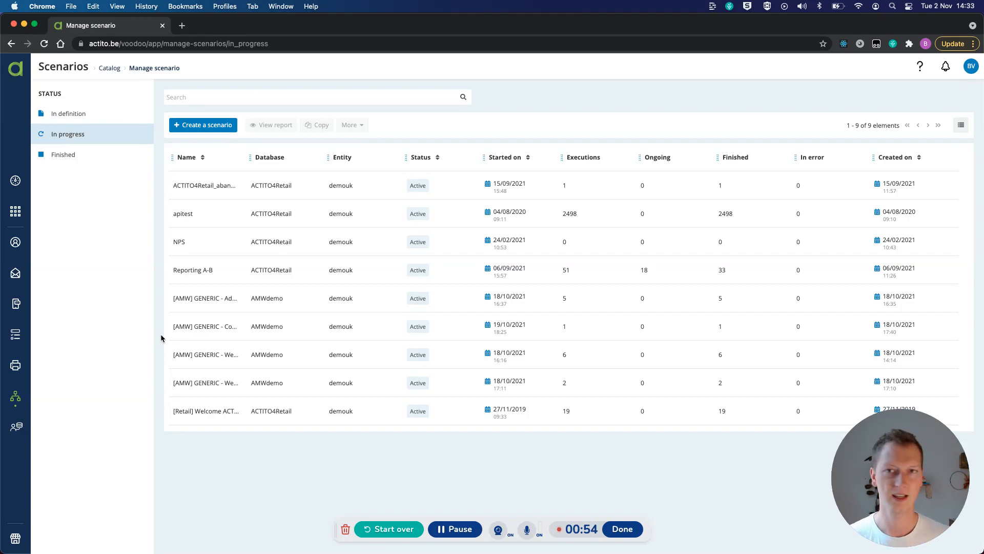
{"action": "left_click", "coordinate": [194, 132]}
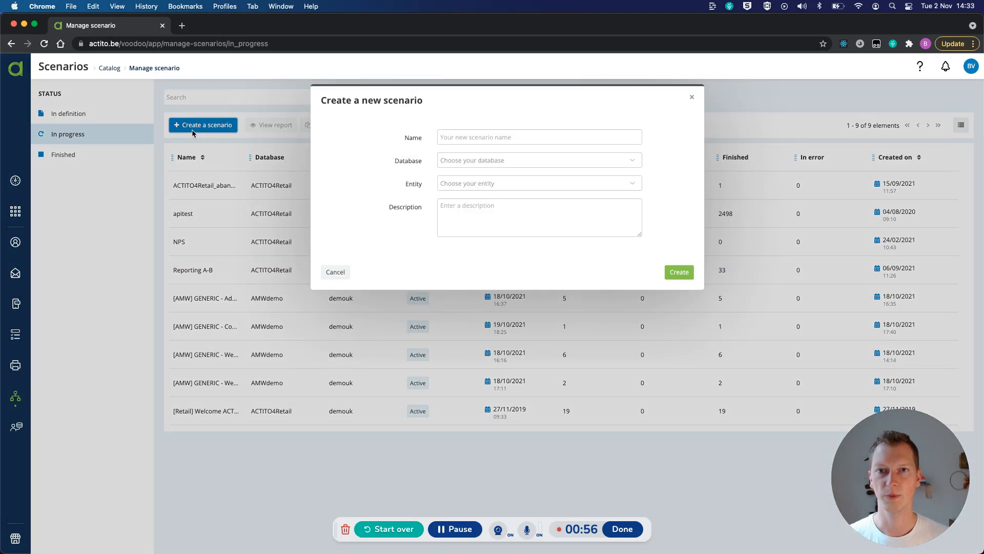
{"action": "left_click", "coordinate": [475, 132]}
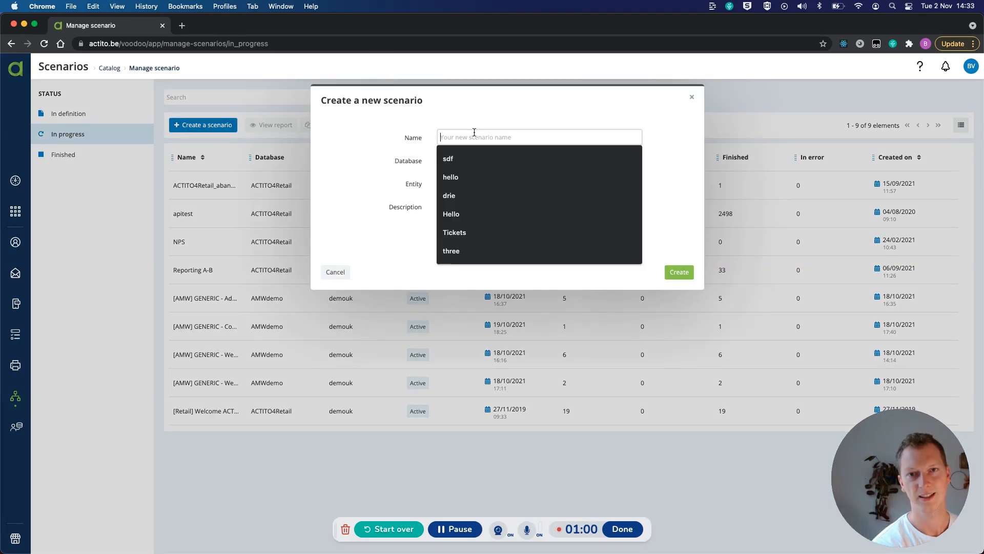
{"action": "type", "text": "onboarding"}
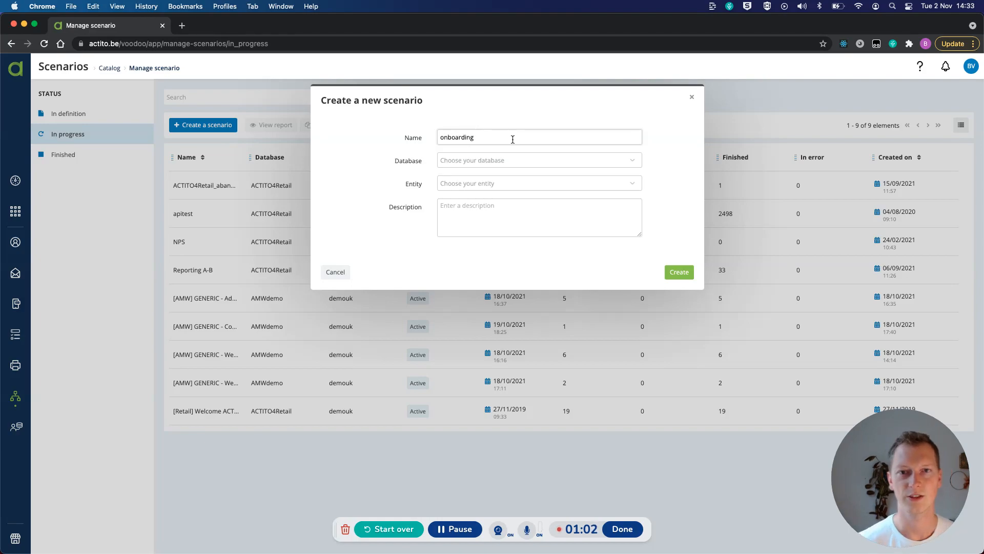
{"action": "left_click", "coordinate": [531, 169]}
{"action": "left_click", "coordinate": [508, 176]}
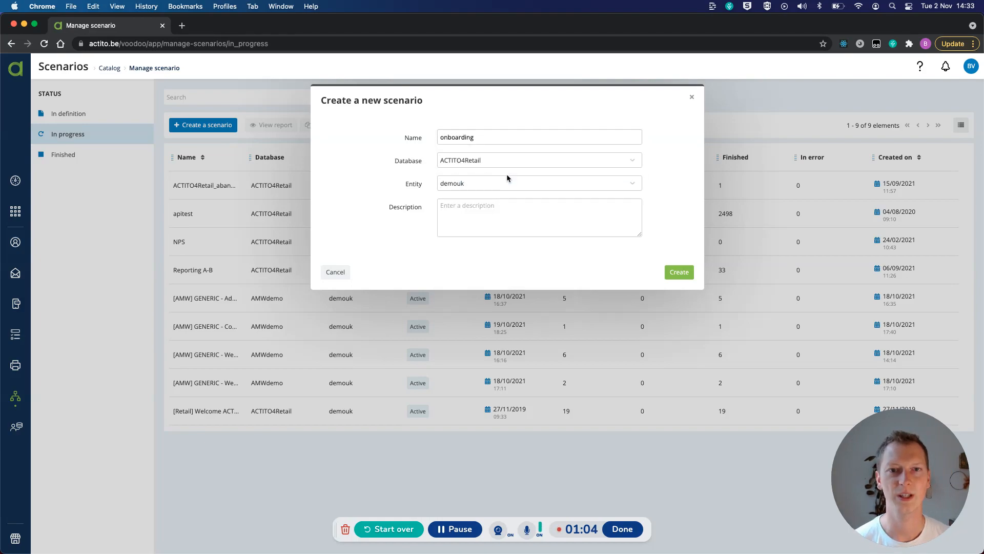
{"action": "left_click", "coordinate": [683, 269]}
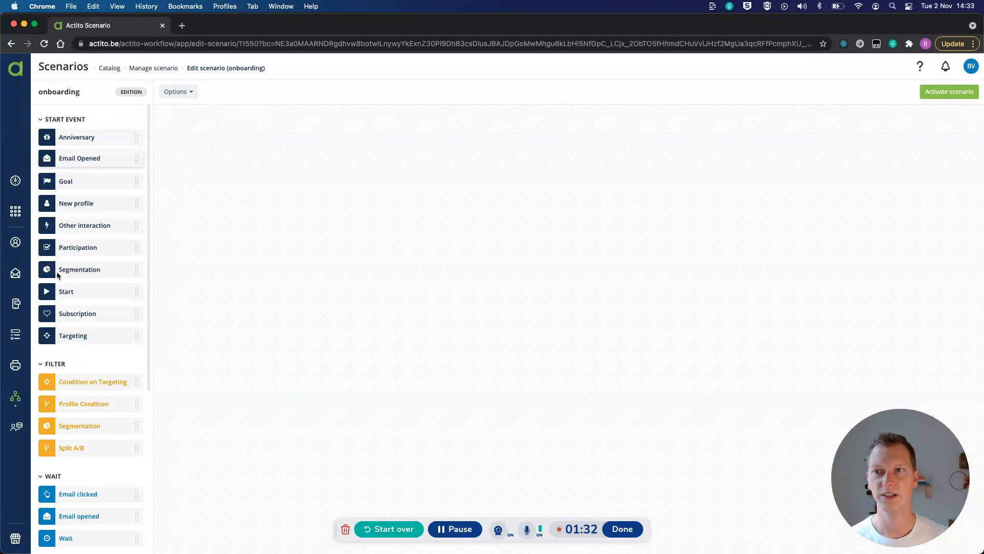
{"action": "left_click_drag", "start_coordinate": [106, 136], "coordinate": [271, 143]}
{"action": "left_click_drag", "start_coordinate": [105, 159], "coordinate": [400, 220]}
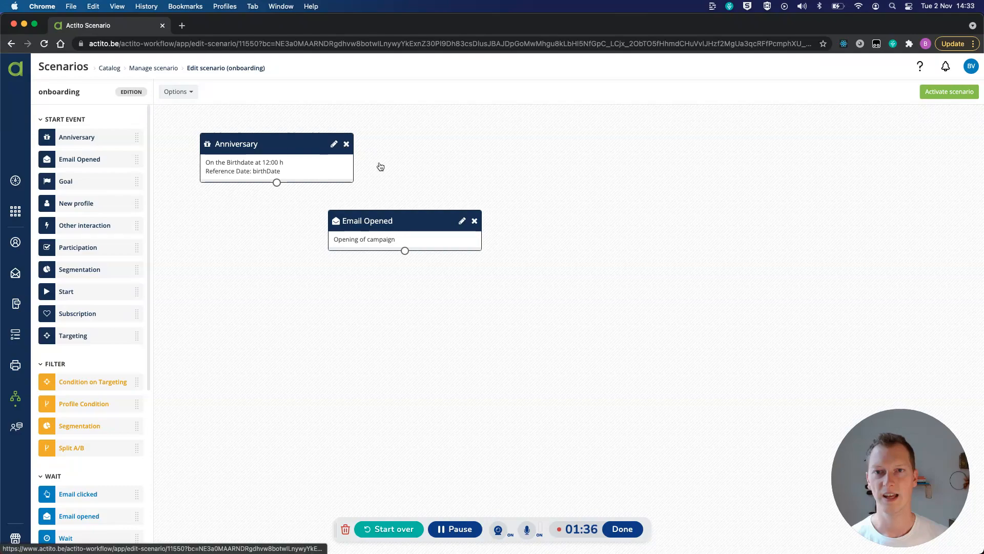
{"action": "left_click", "coordinate": [475, 221]}
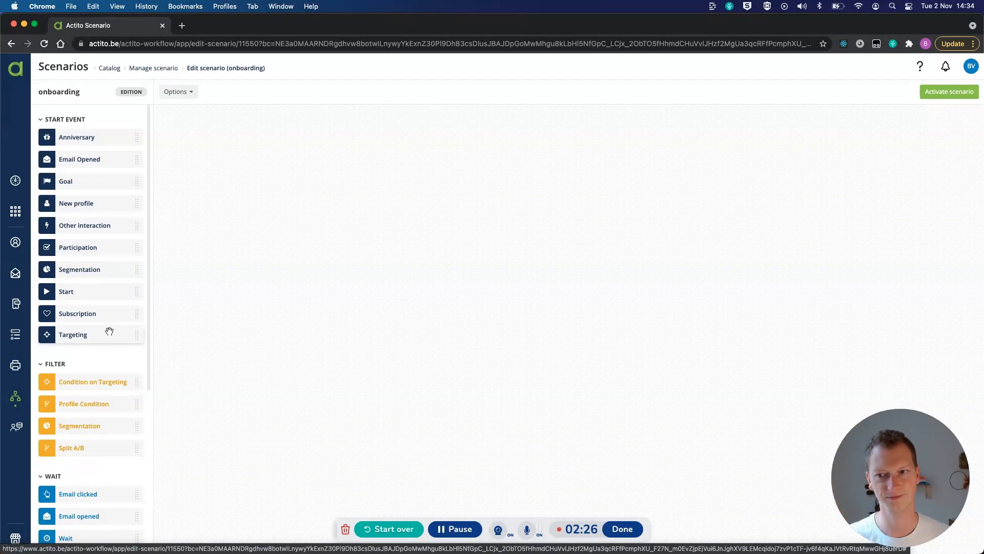
{"action": "scroll", "coordinate": [109, 331], "scroll_direction": "down", "scroll_amount": 2}
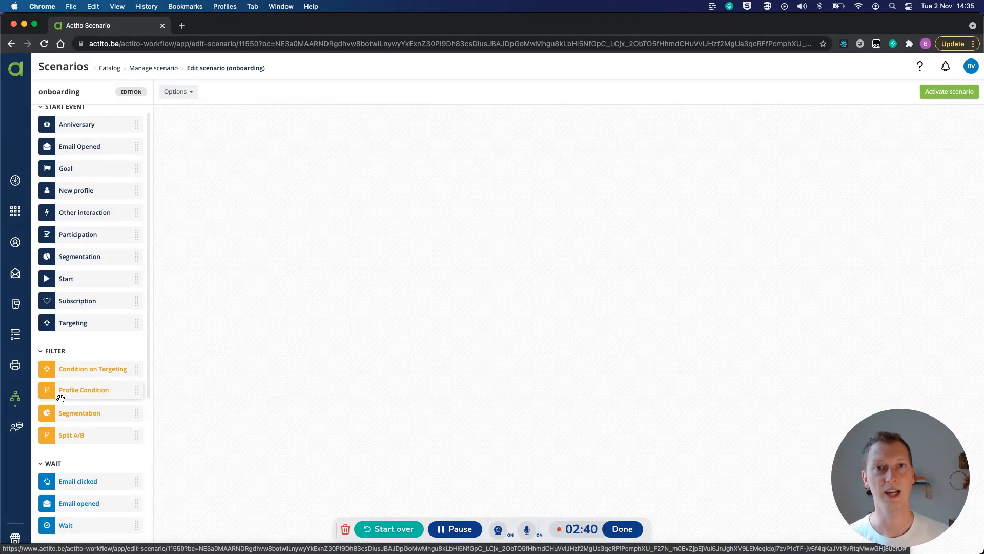
{"action": "scroll", "coordinate": [59, 396], "scroll_direction": "down", "scroll_amount": 3}
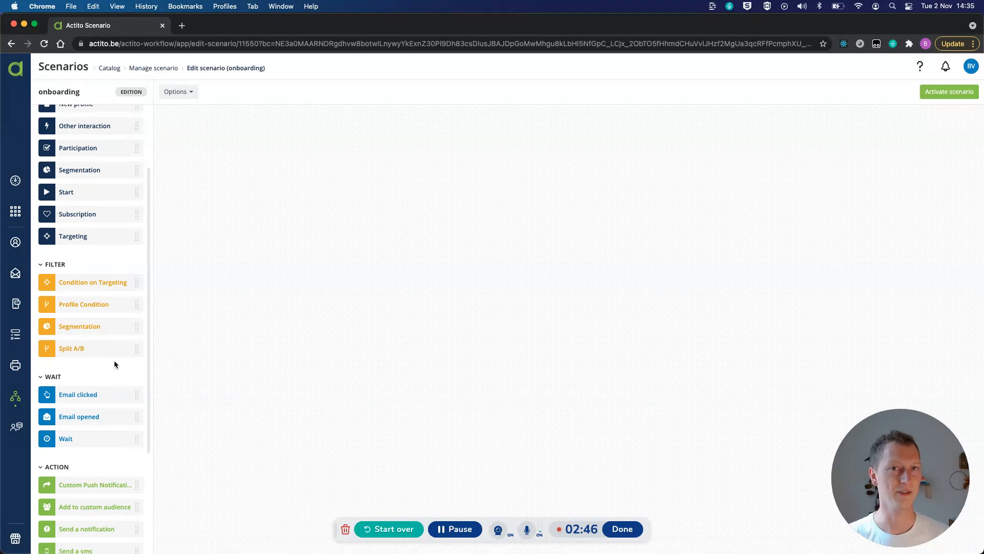
{"action": "scroll", "coordinate": [111, 363], "scroll_direction": "down", "scroll_amount": 5}
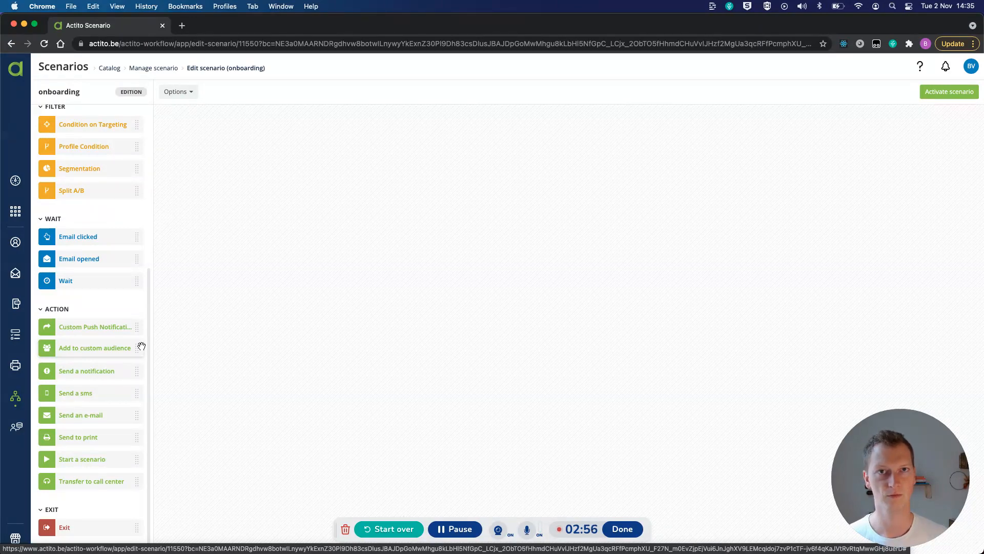
{"action": "scroll", "coordinate": [117, 310], "scroll_direction": "up", "scroll_amount": 5}
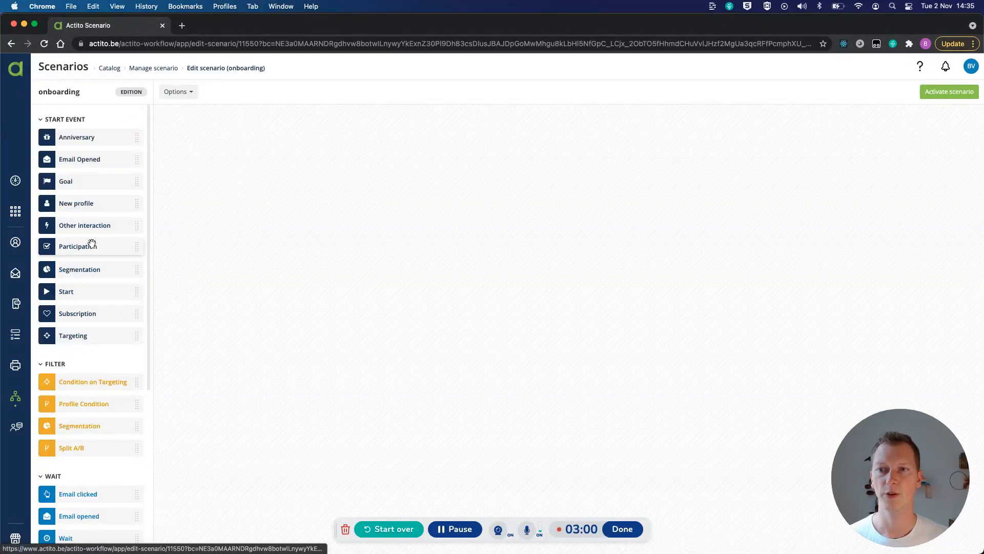
Step: Place a New profile start event on the canvas and connect it to a Send an e-mail action below it
{"action": "left_click_drag", "start_coordinate": [89, 210], "coordinate": [479, 143]}
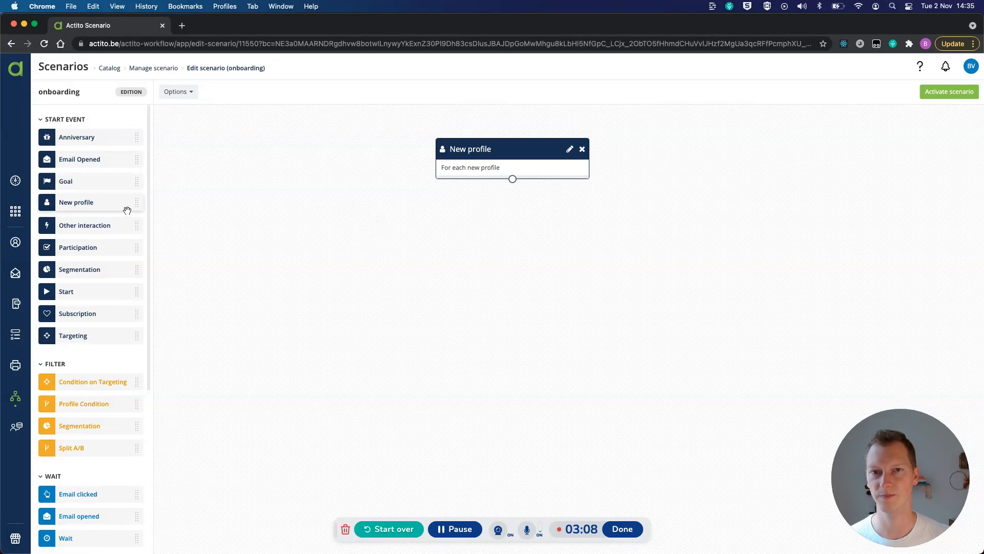
{"action": "scroll", "coordinate": [125, 211], "scroll_direction": "down", "scroll_amount": 1}
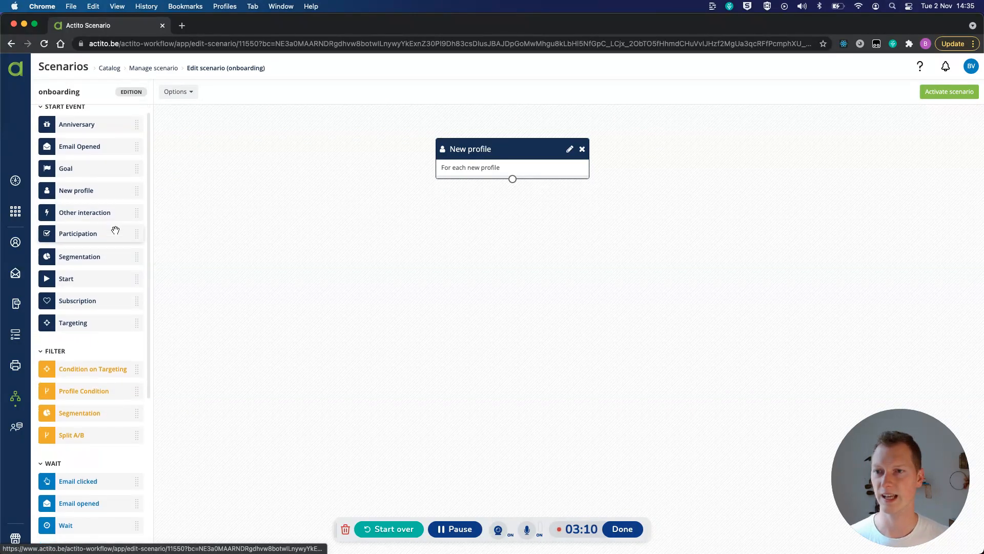
{"action": "scroll", "coordinate": [115, 229], "scroll_direction": "down", "scroll_amount": 5}
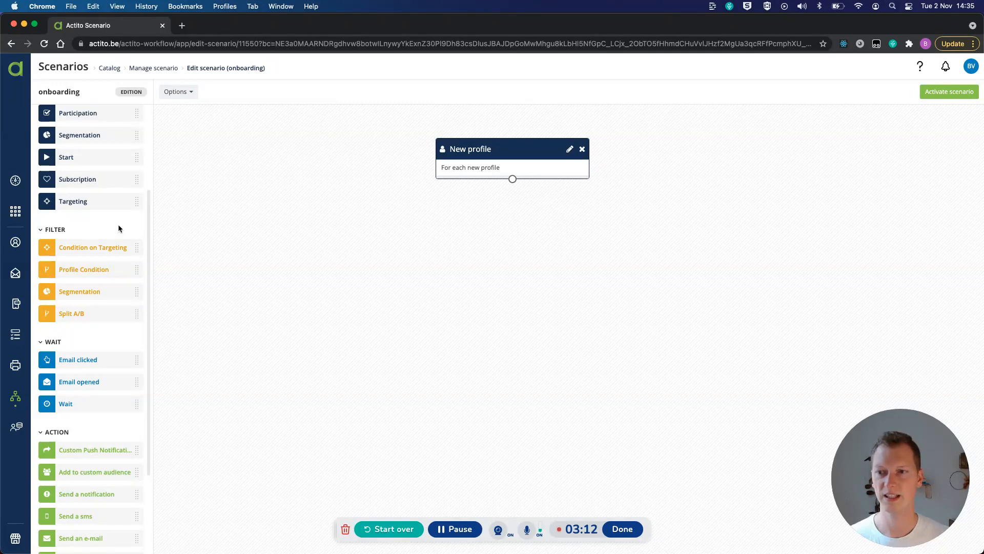
{"action": "scroll", "coordinate": [94, 294], "scroll_direction": "down", "scroll_amount": 4}
{"action": "left_click_drag", "start_coordinate": [82, 440], "coordinate": [488, 244]}
{"action": "mouse_move", "coordinate": [513, 179]}
{"action": "left_mouse_down"}
{"action": "mouse_move", "coordinate": [530, 226]}
{"action": "mouse_move", "coordinate": [524, 244]}
{"action": "left_mouse_up"}
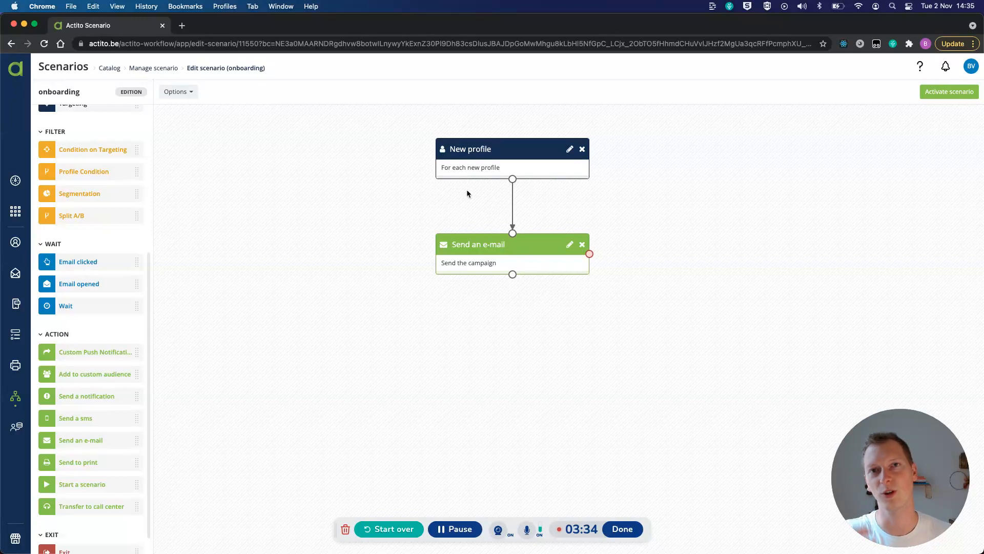
Step: Add an Email clicked wait after the e-mail action and link its red cancel exit to a second Send an e-mail action
{"action": "left_click_drag", "start_coordinate": [77, 261], "coordinate": [490, 342]}
{"action": "left_click_drag", "start_coordinate": [513, 275], "coordinate": [515, 338]}
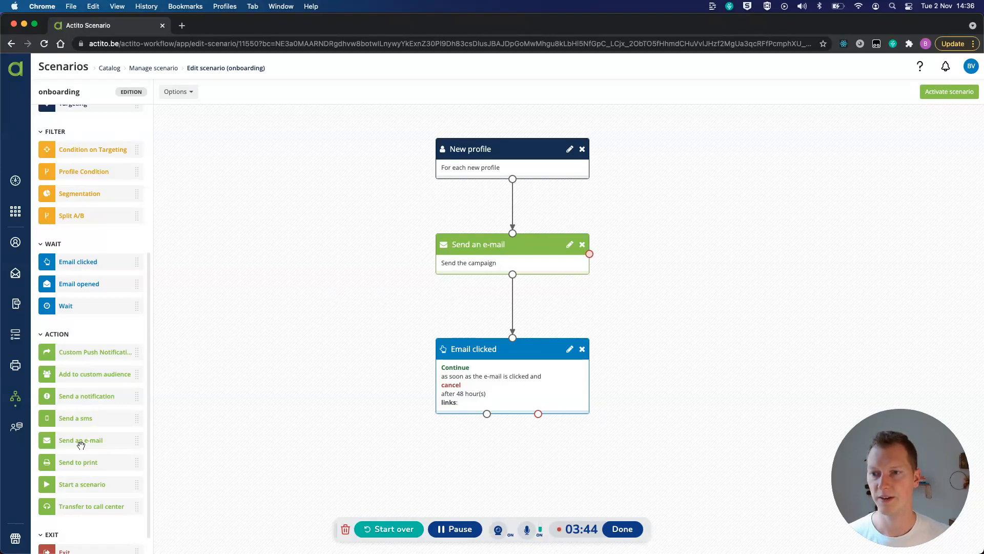
{"action": "left_click_drag", "start_coordinate": [80, 441], "coordinate": [635, 460]}
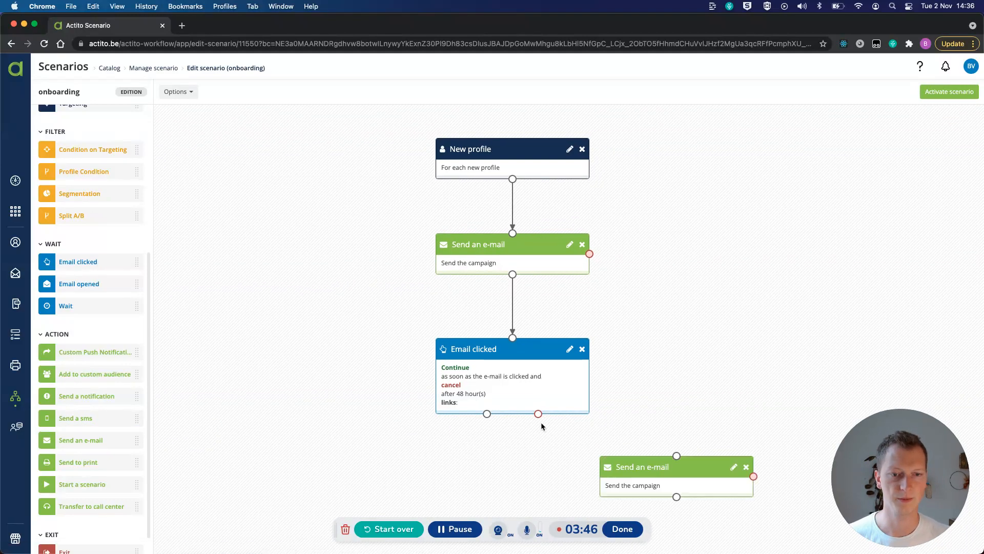
{"action": "left_click_drag", "start_coordinate": [538, 414], "coordinate": [677, 456]}
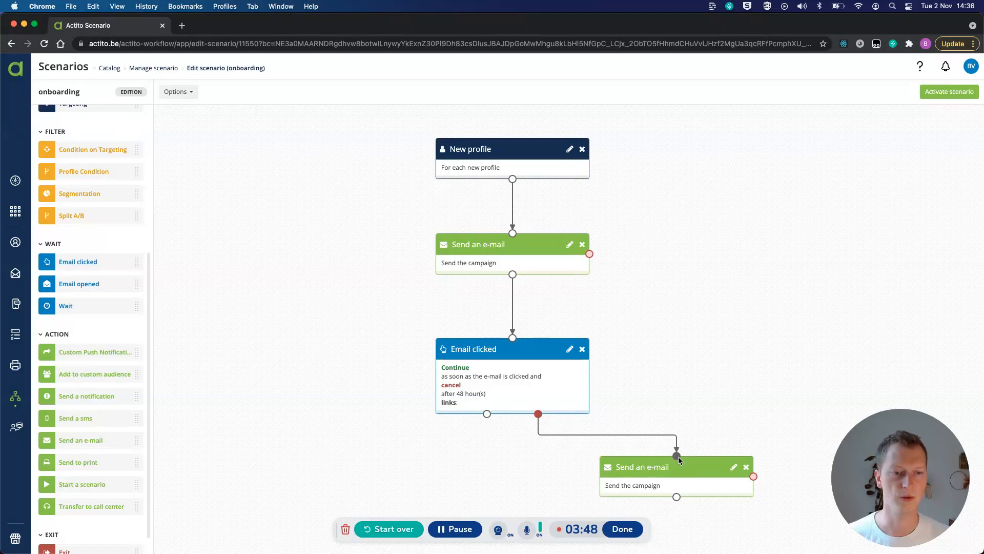
Step: Configure the Email clicked wait to track the Welcome Actito campaign with a wait duration of 3 days
{"action": "scroll", "coordinate": [651, 334], "scroll_direction": "down", "scroll_amount": 2}
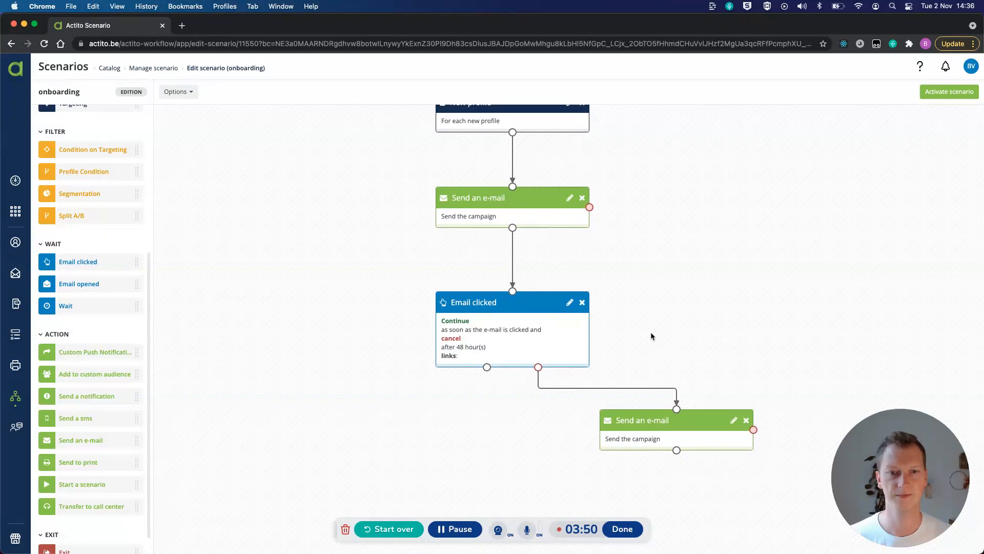
{"action": "left_click", "coordinate": [541, 348]}
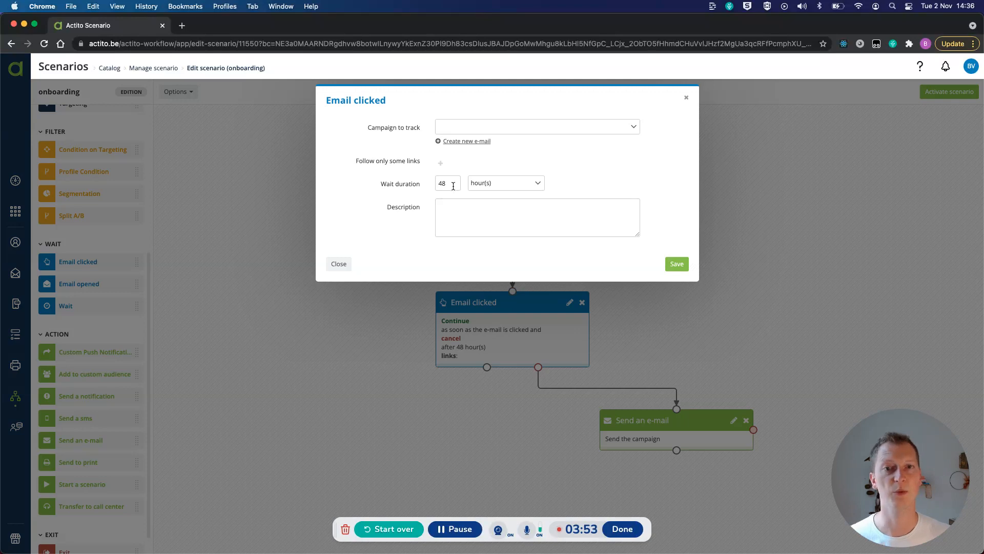
{"action": "double_click", "coordinate": [454, 184]}
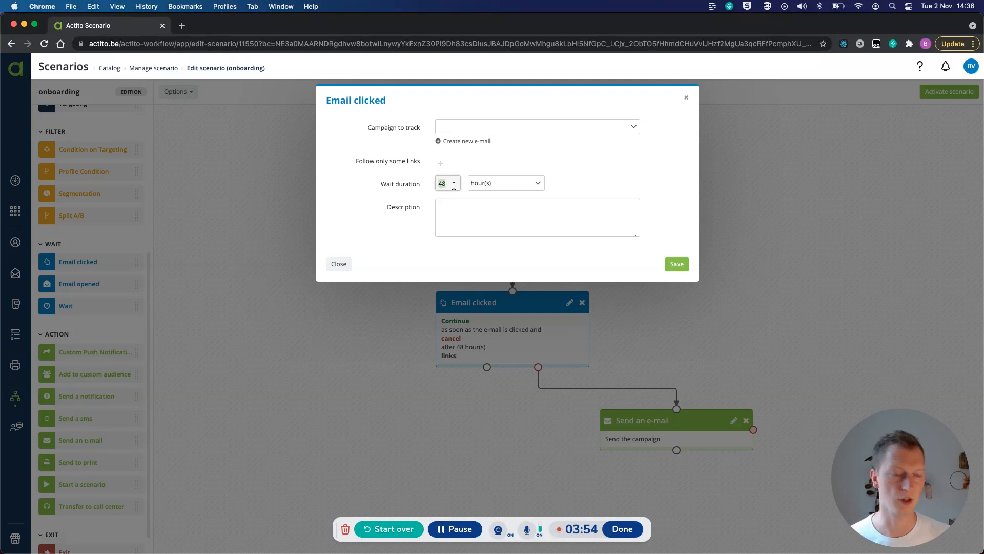
{"action": "type", "text": "3"}
{"action": "left_click", "coordinate": [486, 182]}
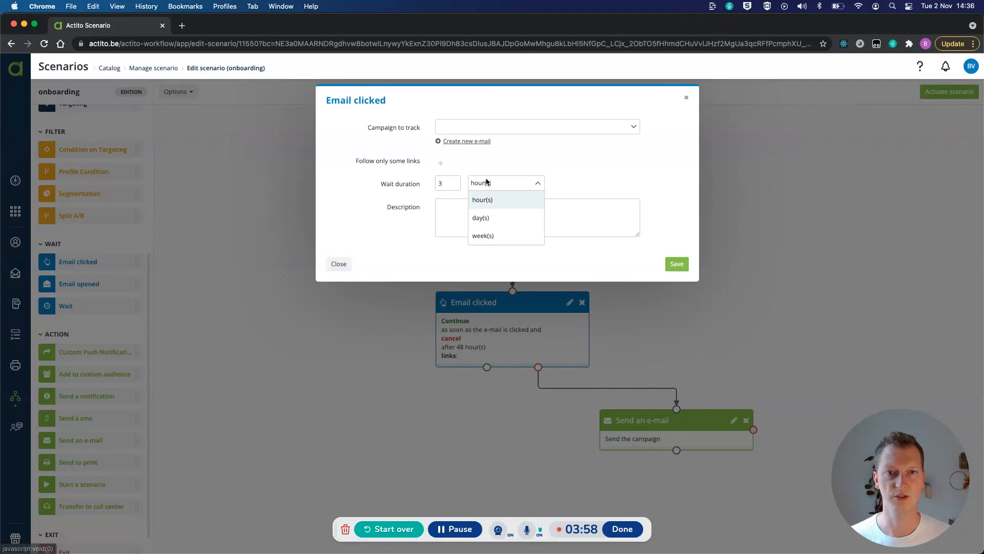
{"action": "left_click", "coordinate": [485, 217]}
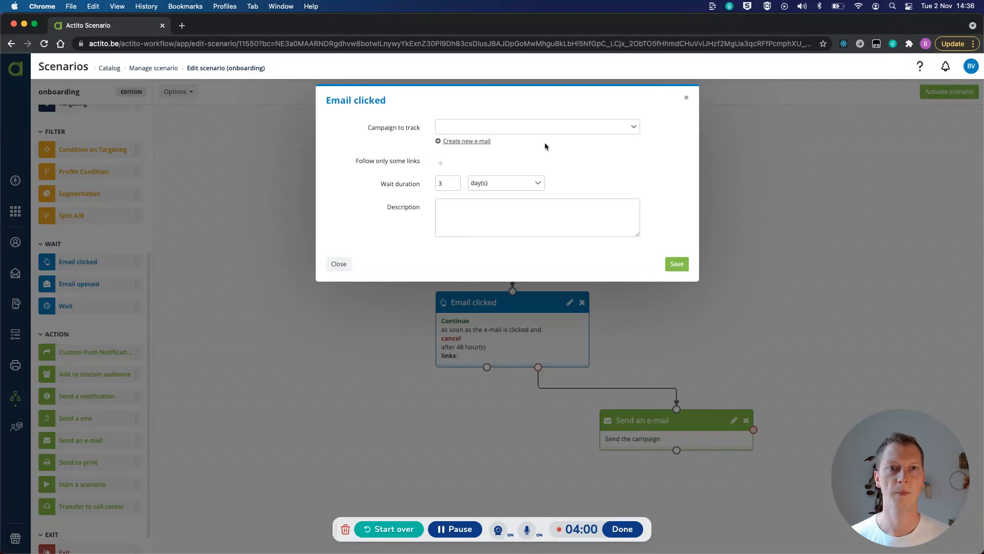
{"action": "left_click", "coordinate": [539, 126]}
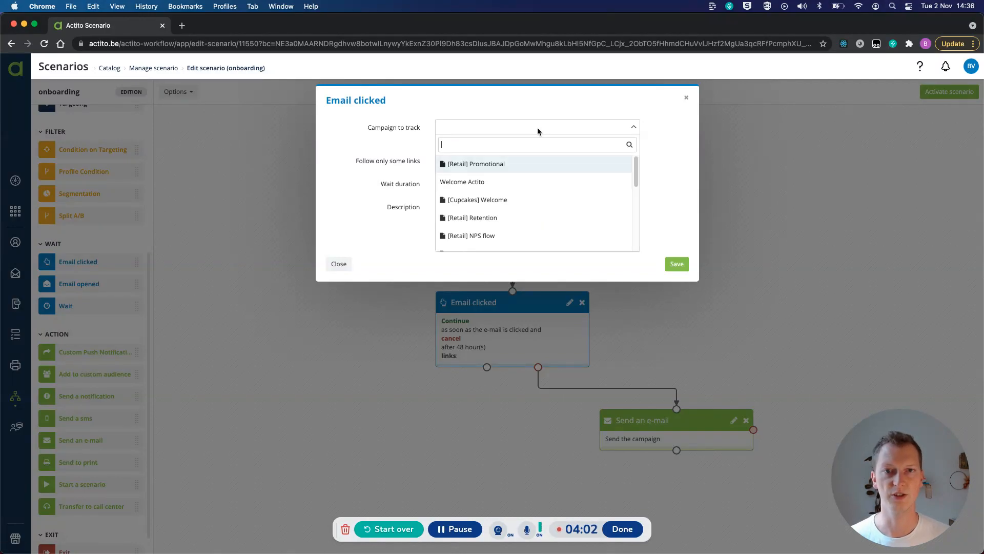
{"action": "left_click", "coordinate": [501, 181]}
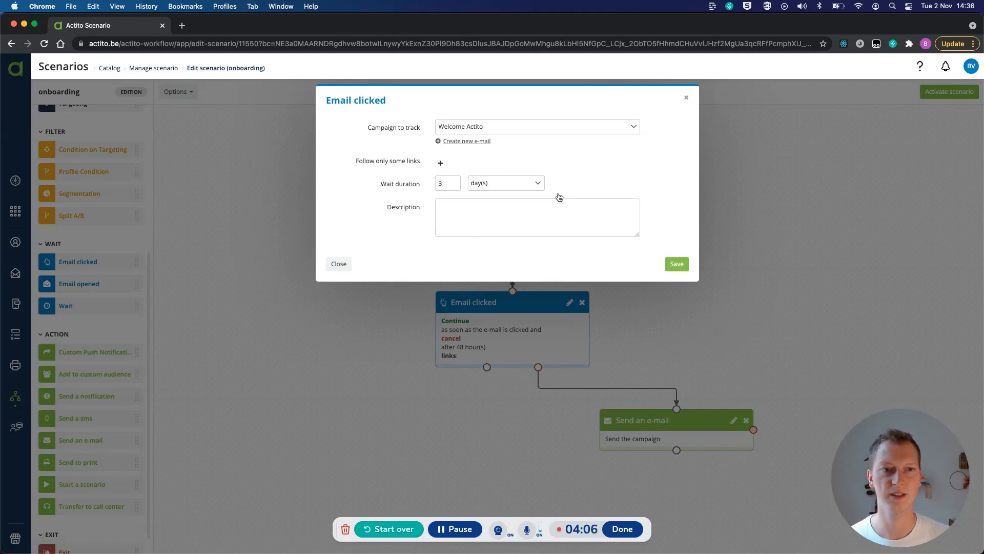
{"action": "left_click", "coordinate": [680, 267]}
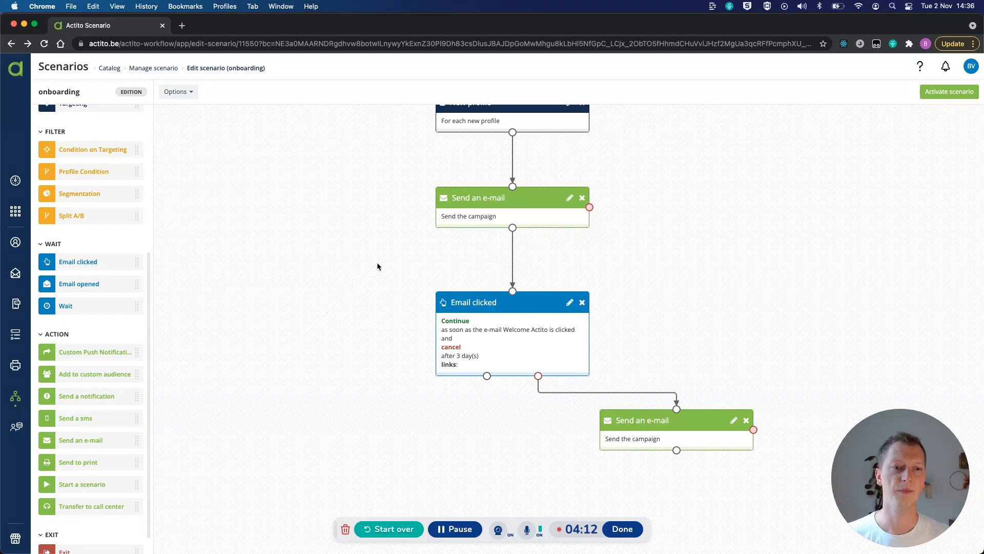
Step: Replace the second Send an e-mail action with a Split A/B filter linked to the Email clicked cancel exit
{"action": "left_click", "coordinate": [746, 420]}
{"action": "left_click_drag", "start_coordinate": [141, 217], "coordinate": [565, 410]}
{"action": "left_click_drag", "start_coordinate": [538, 376], "coordinate": [631, 420]}
Step: Connect a Send an e-mail action to branch A of the split and a Send a sms action to branch B
{"action": "scroll", "coordinate": [389, 341], "scroll_direction": "down", "scroll_amount": 1}
{"action": "scroll", "coordinate": [130, 345], "scroll_direction": "down", "scroll_amount": 1}
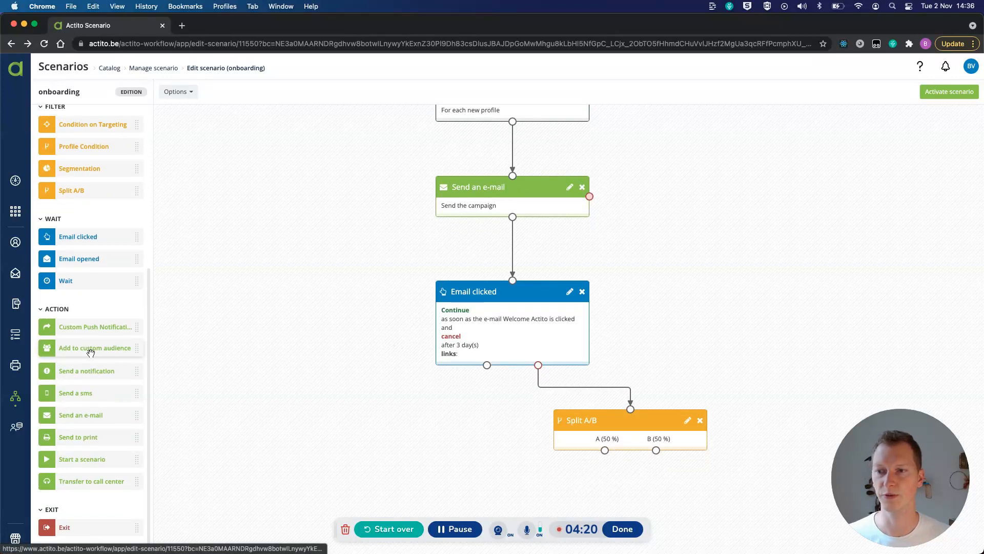
{"action": "left_click_drag", "start_coordinate": [78, 422], "coordinate": [554, 472]}
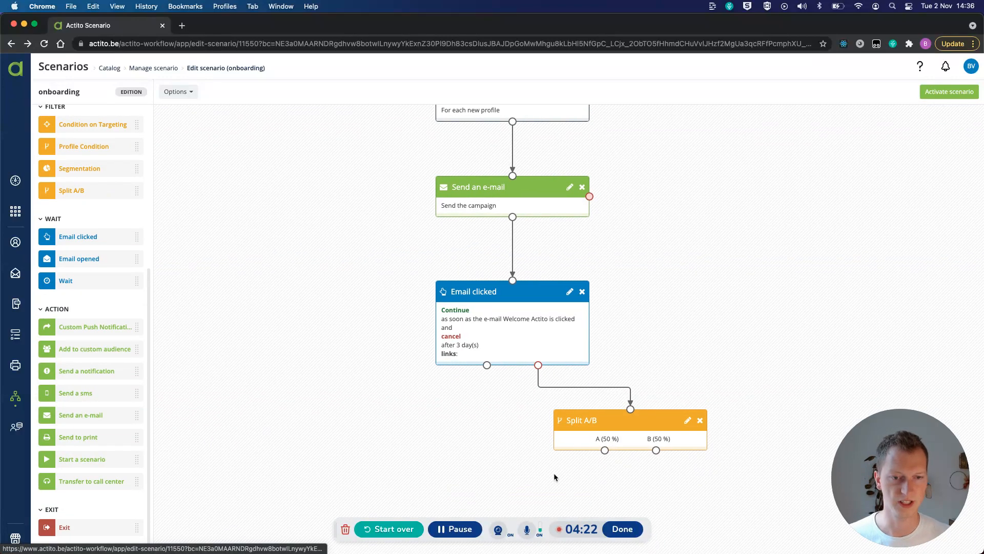
{"action": "left_click_drag", "start_coordinate": [605, 451], "coordinate": [533, 486]}
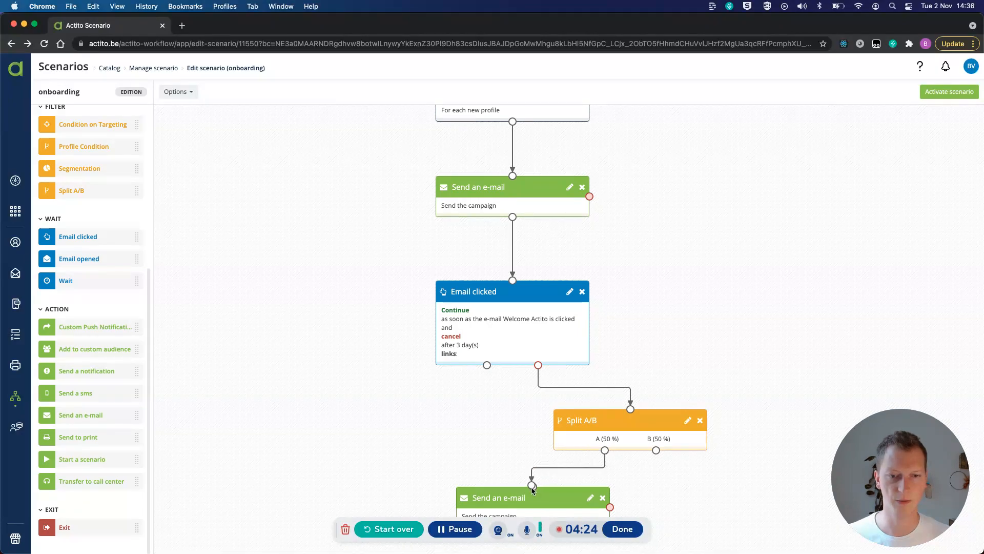
{"action": "left_click_drag", "start_coordinate": [78, 393], "coordinate": [753, 491]}
Step: Set the Split A/B percentages to 80% for A and 20% for B
{"action": "double_click", "coordinate": [650, 446]}
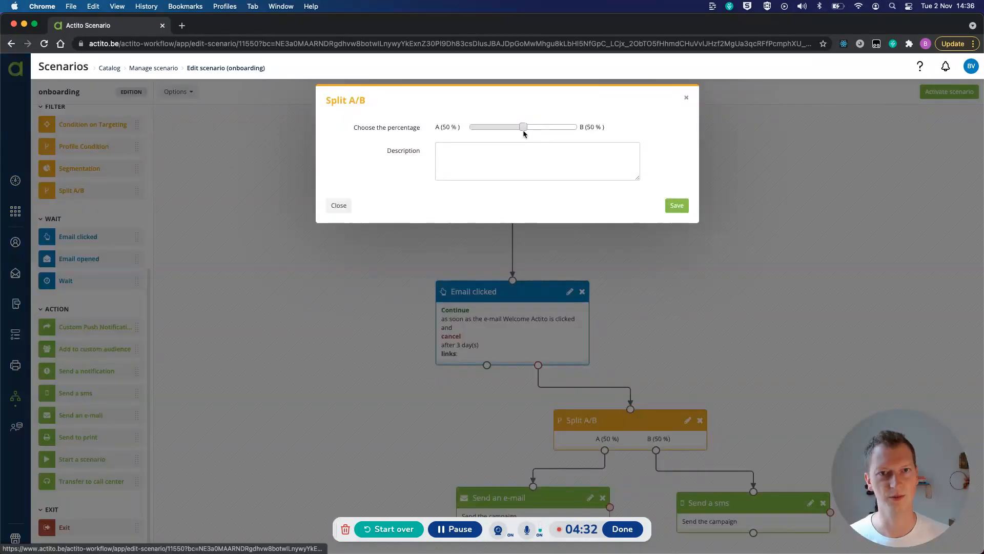
{"action": "left_click_drag", "start_coordinate": [523, 128], "coordinate": [495, 129]}
{"action": "left_click", "coordinate": [669, 203]}
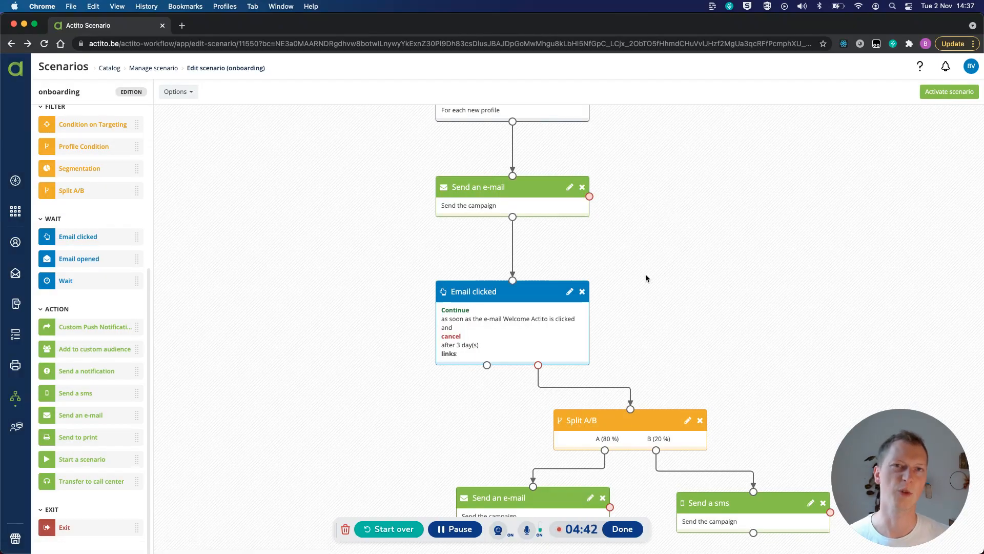
{"action": "scroll", "coordinate": [644, 272], "scroll_direction": "down", "scroll_amount": 2}
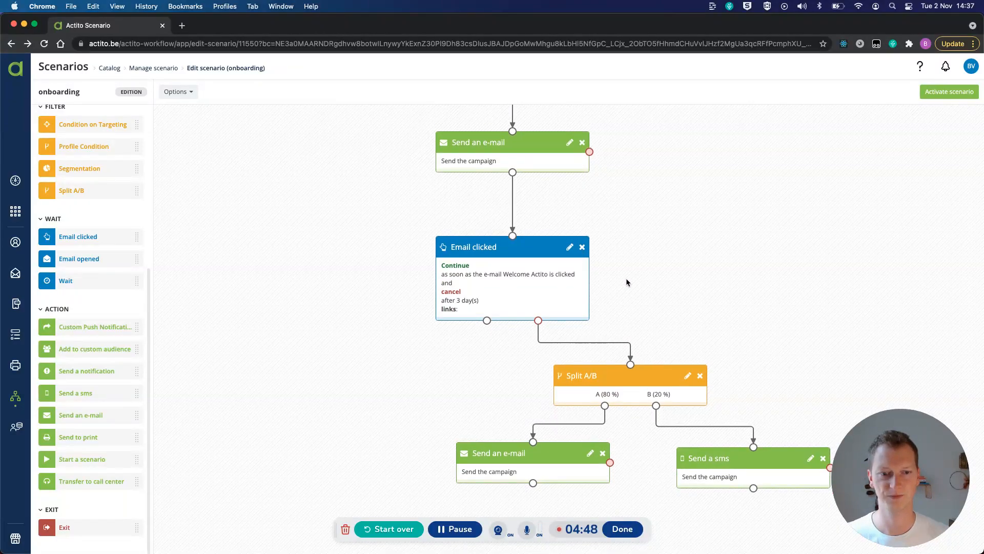
{"action": "scroll", "coordinate": [626, 281], "scroll_direction": "up", "scroll_amount": 5}
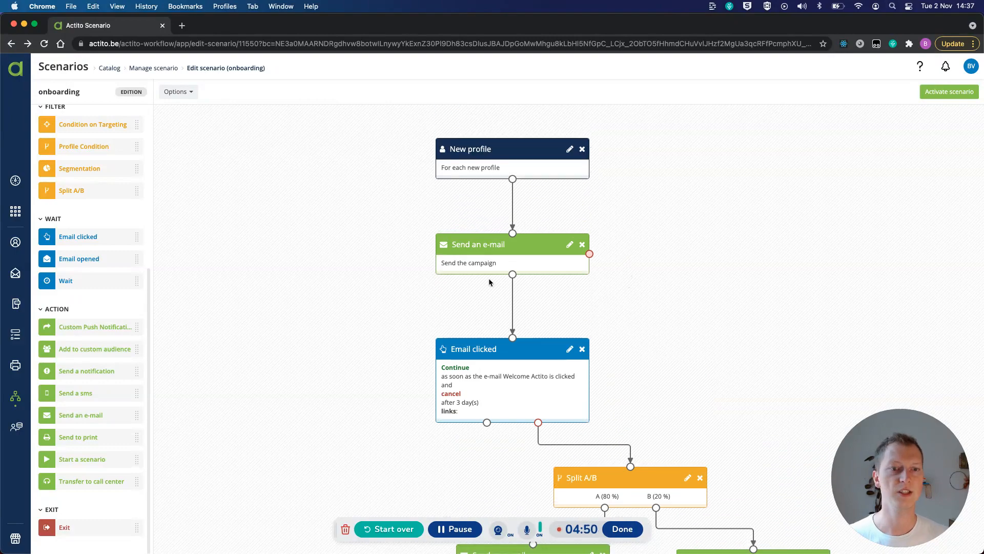
{"action": "scroll", "coordinate": [575, 262], "scroll_direction": "down", "scroll_amount": 6}
{"action": "scroll", "coordinate": [575, 262], "scroll_direction": "up", "scroll_amount": 6}
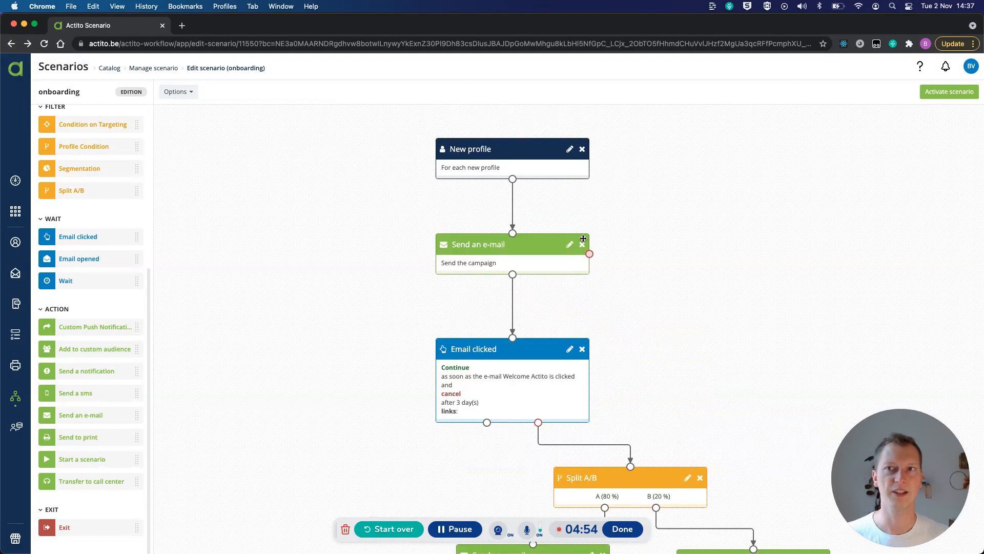
Step: Leave the onboarding scenario for the scenario management list and search the in-progress scenarios for "retention"
{"action": "left_click", "coordinate": [171, 70]}
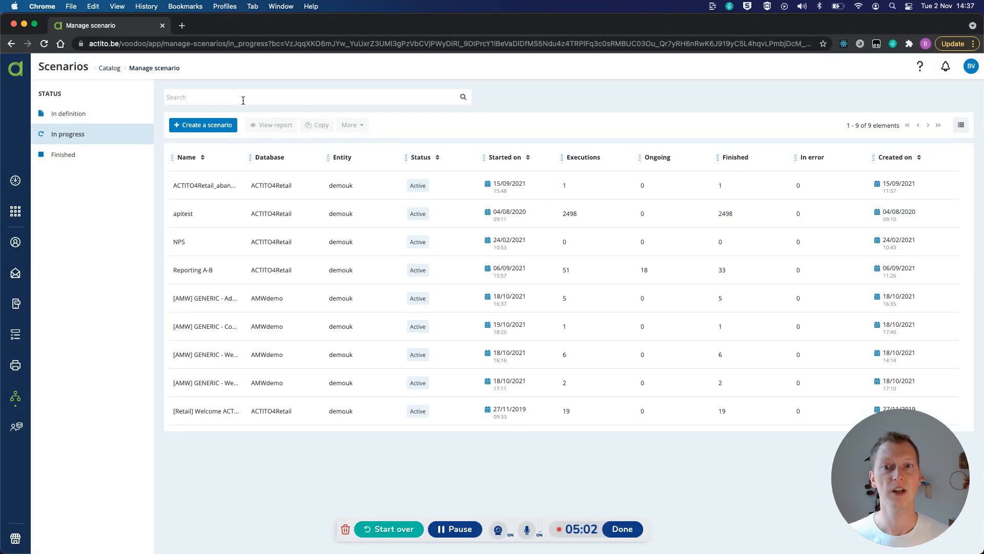
{"action": "left_click", "coordinate": [243, 101]}
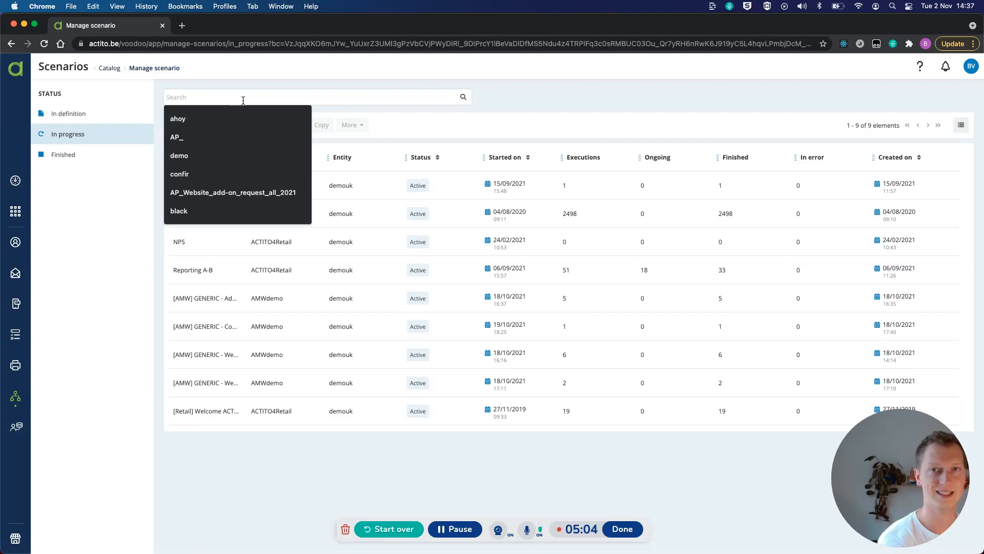
{"action": "type", "text": "retention"}
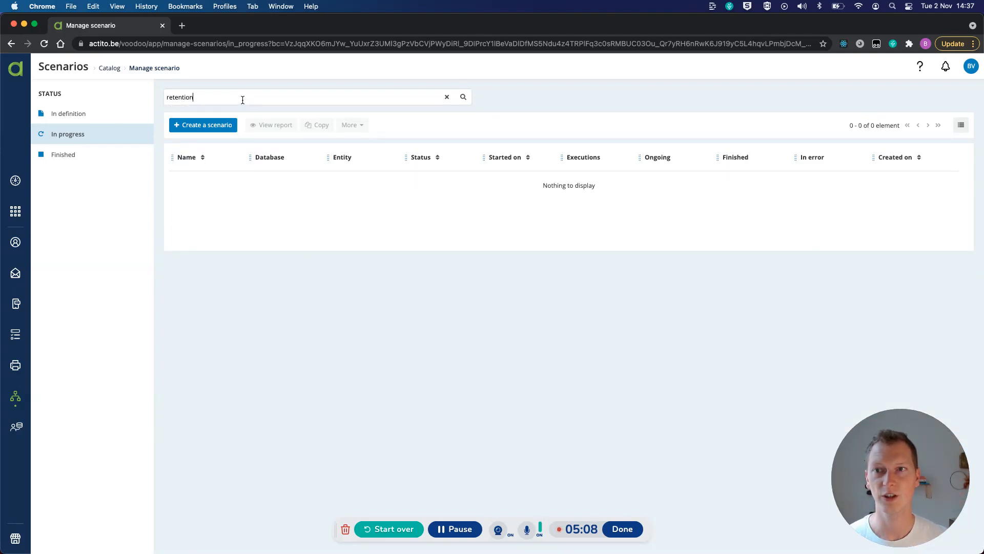
Step: Search the scenarios in definition for "retention" and open the [Retail] Retention Scenario
{"action": "left_click", "coordinate": [95, 107]}
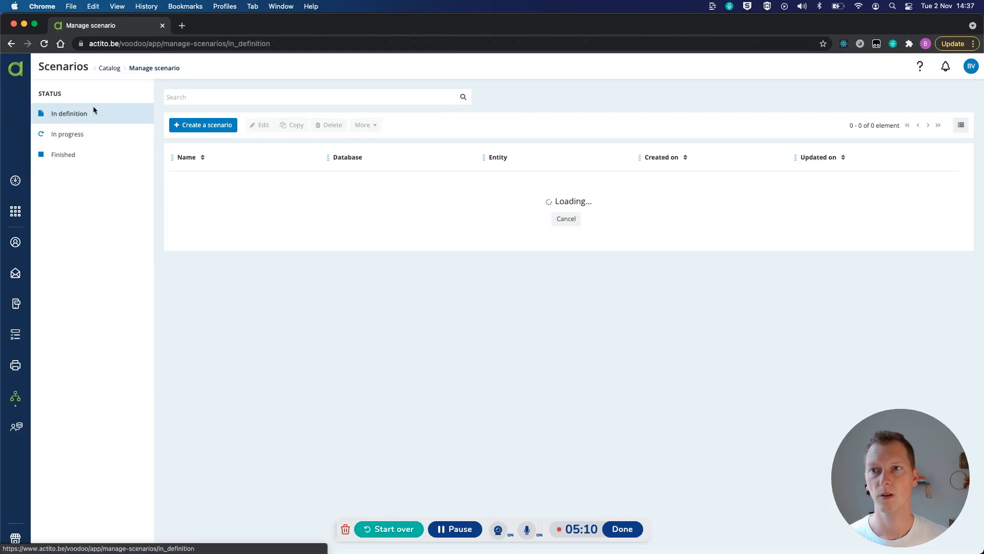
{"action": "left_click", "coordinate": [217, 100]}
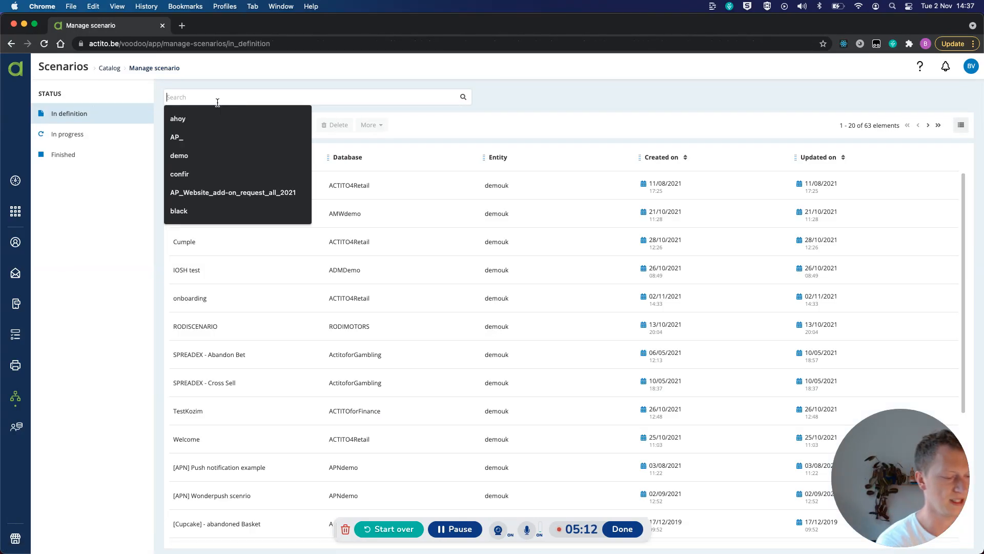
{"action": "type", "text": "ret"}
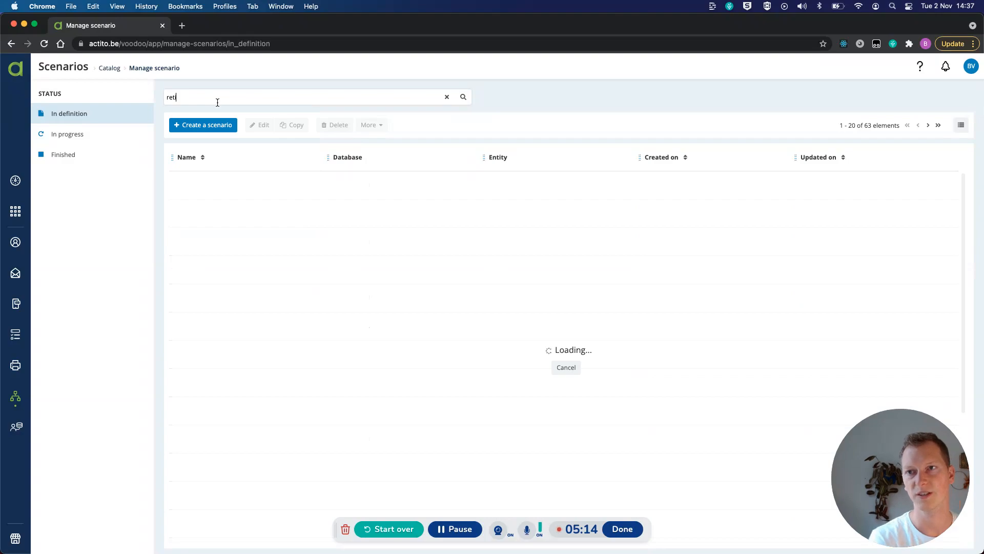
{"action": "type", "text": "ention"}
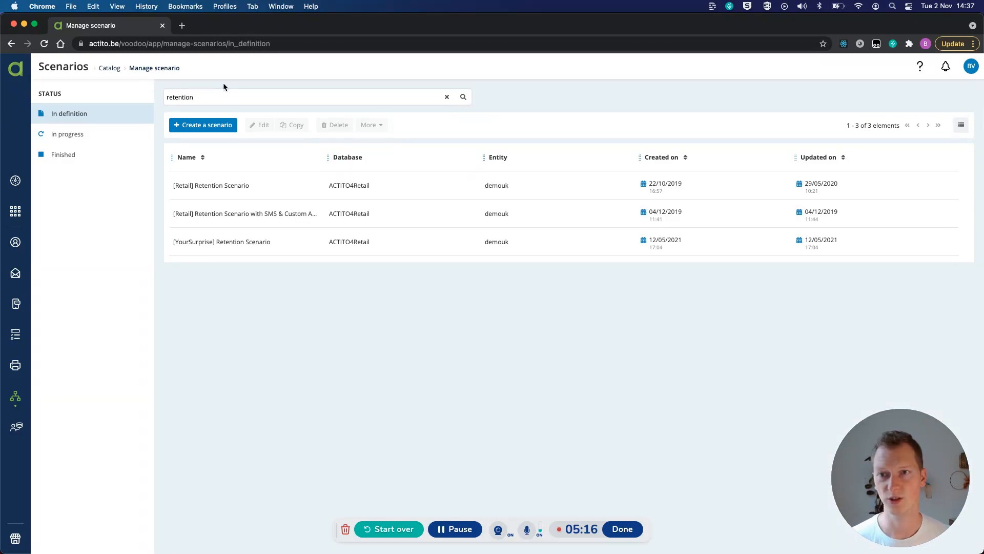
{"action": "double_click", "coordinate": [308, 190]}
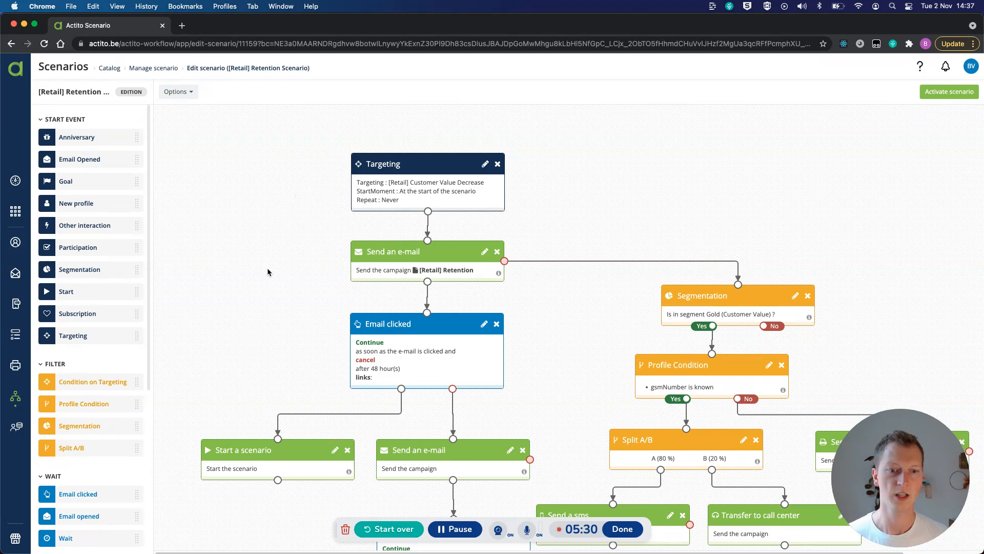
Step: Examine the retention scenario's main path from Targeting through the e-mails and Email clicked waits down to the last Start a scenario action
{"action": "scroll", "coordinate": [332, 238], "scroll_direction": "down", "scroll_amount": 1}
{"action": "scroll", "coordinate": [331, 238], "scroll_direction": "down", "scroll_amount": 1}
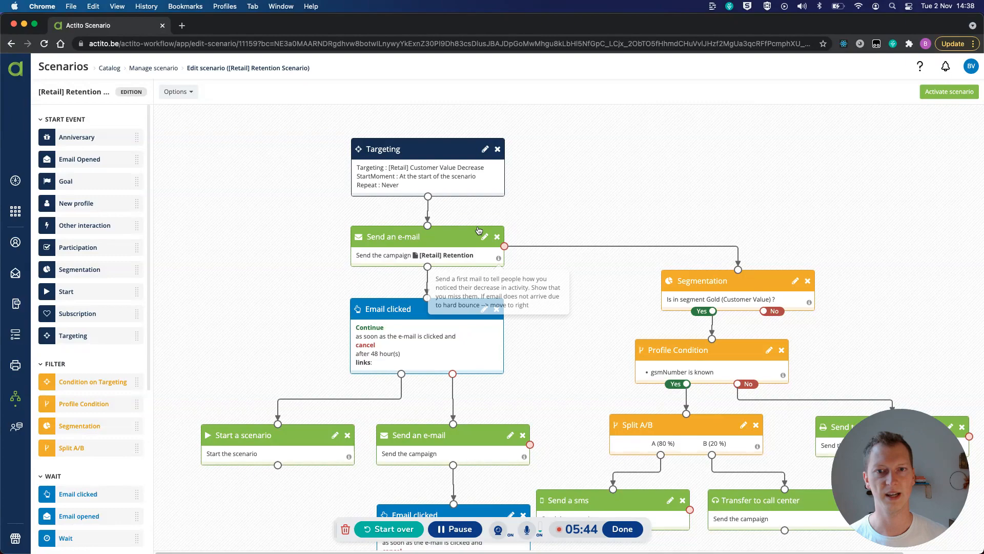
{"action": "scroll", "coordinate": [474, 251], "scroll_direction": "down", "scroll_amount": 1}
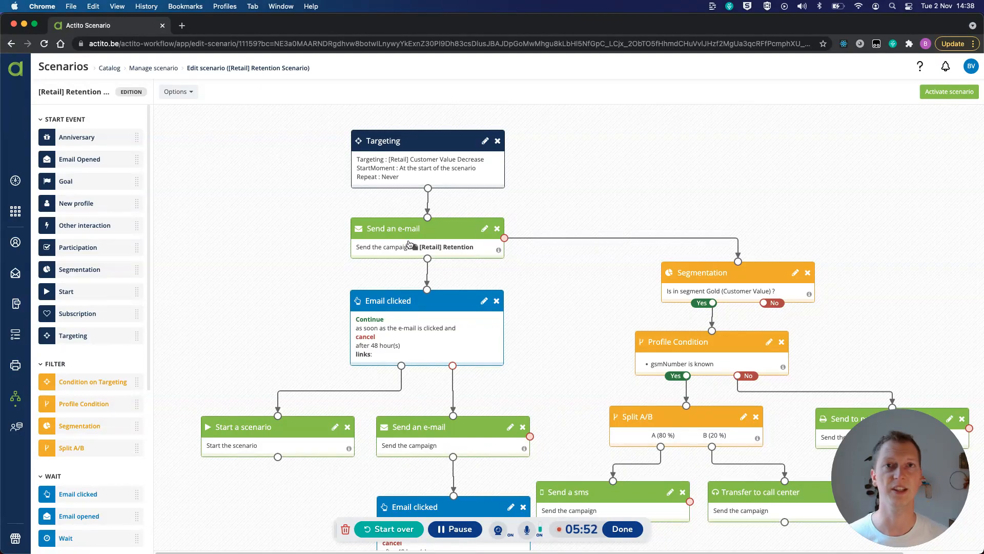
{"action": "scroll", "coordinate": [410, 244], "scroll_direction": "down", "scroll_amount": 5}
{"action": "scroll", "coordinate": [409, 244], "scroll_direction": "down", "scroll_amount": 6}
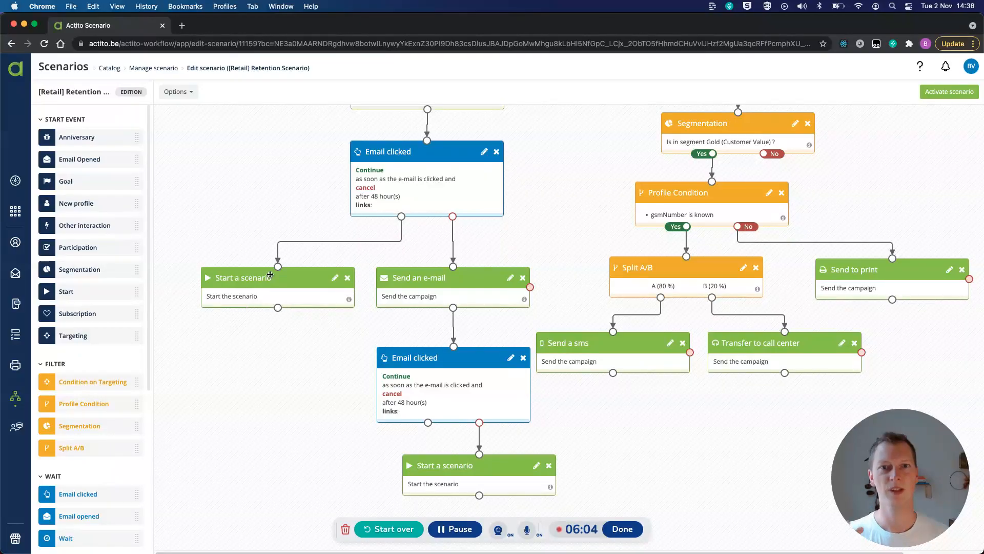
{"action": "scroll", "coordinate": [448, 351], "scroll_direction": "down", "scroll_amount": 2}
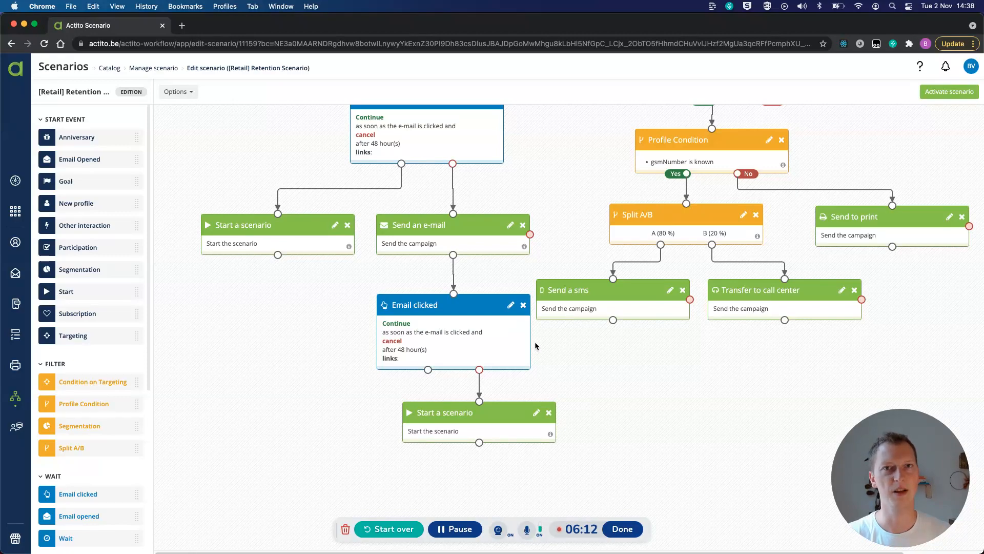
{"action": "mouse_move", "coordinate": [549, 436]}
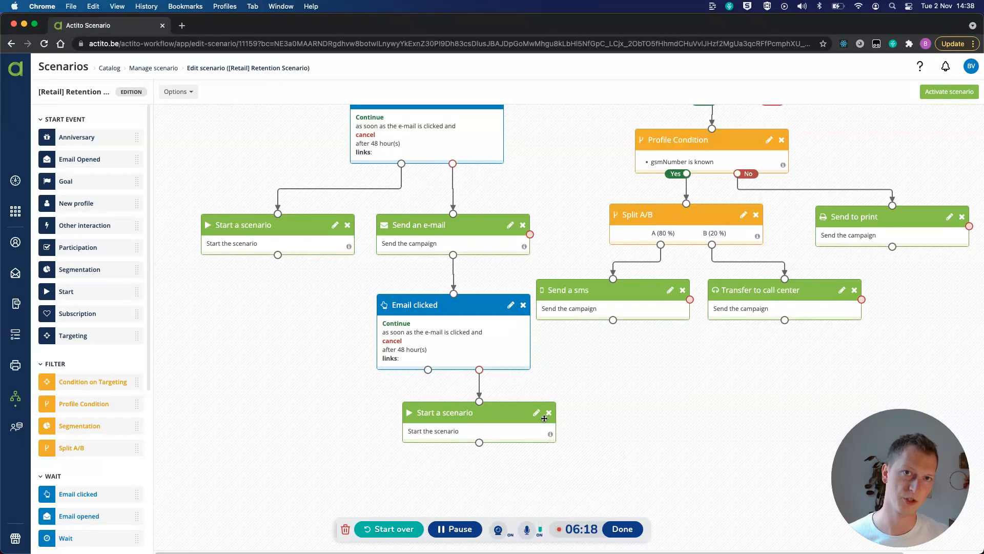
Step: Examine the first e-mail's error branch through the Segmentation, Profile Condition and Split A/B filters to the SMS, call center and print actions
{"action": "scroll", "coordinate": [486, 396], "scroll_direction": "up", "scroll_amount": 2}
{"action": "scroll", "coordinate": [486, 397], "scroll_direction": "up", "scroll_amount": 3}
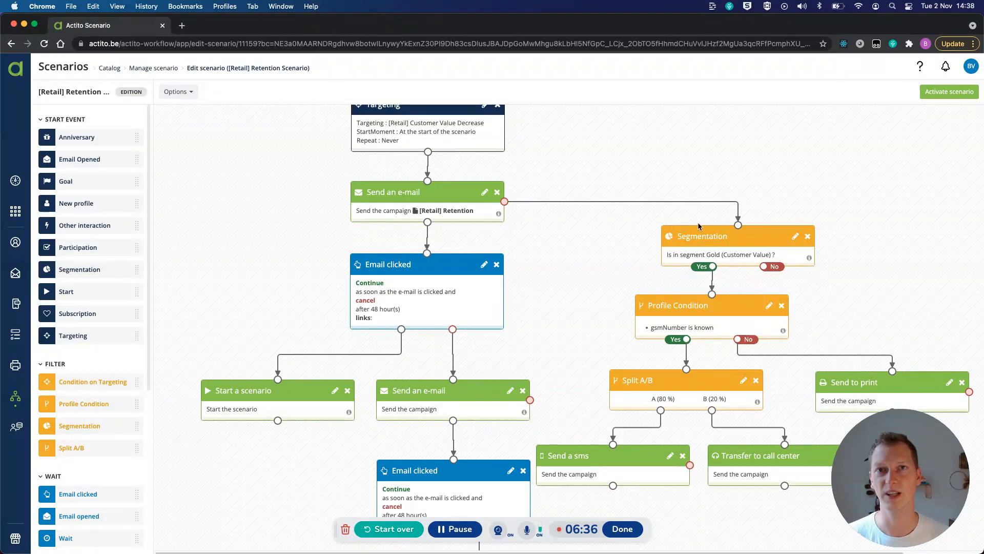
{"action": "scroll", "coordinate": [698, 226], "scroll_direction": "down", "scroll_amount": 1}
{"action": "scroll", "coordinate": [698, 224], "scroll_direction": "down", "scroll_amount": 1}
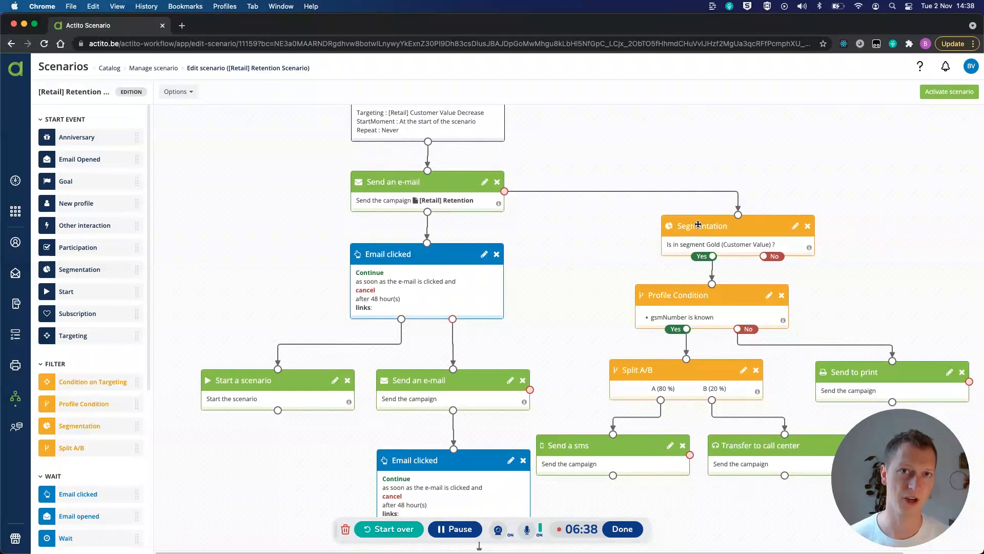
{"action": "scroll", "coordinate": [699, 224], "scroll_direction": "down", "scroll_amount": 3}
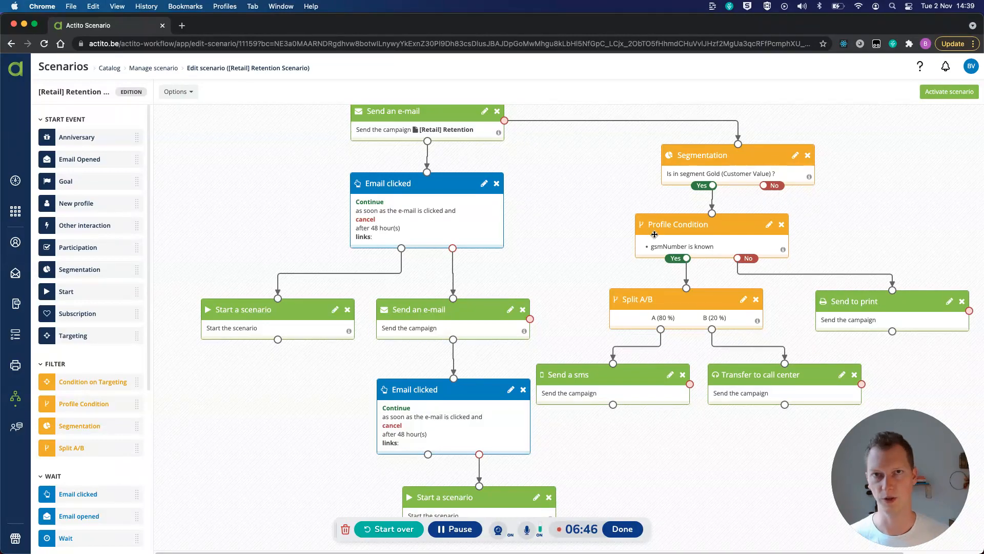
{"action": "scroll", "coordinate": [662, 243], "scroll_direction": "down", "scroll_amount": 1}
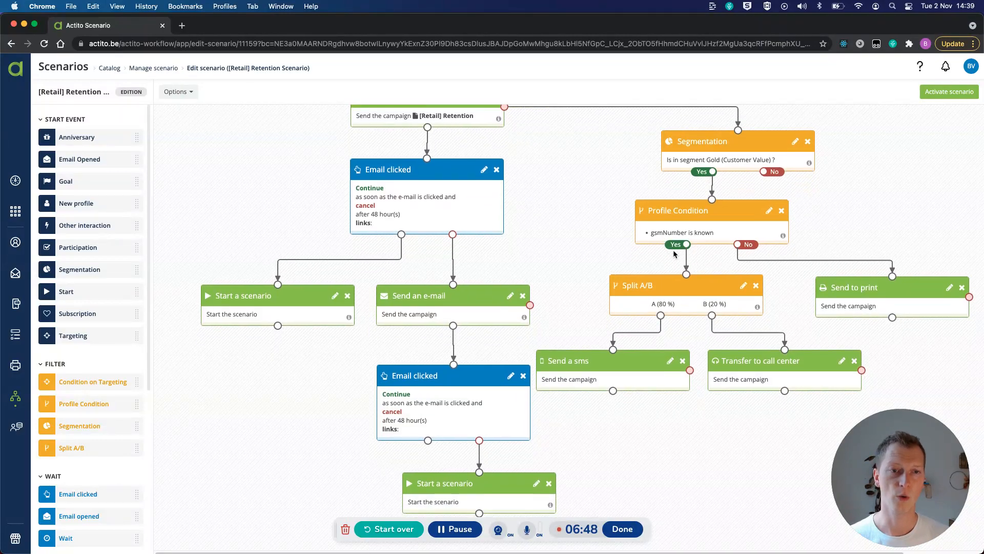